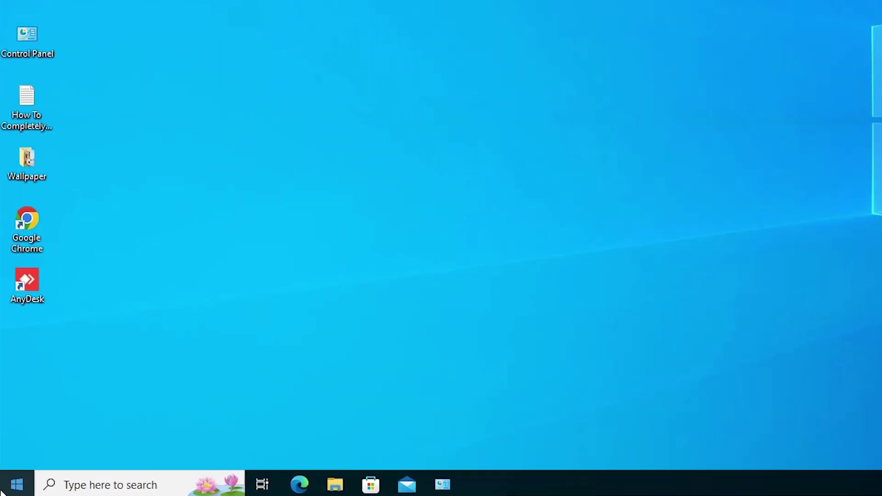
Step: Open Settings from Start search, go to Personalisation > Taskbar, and scroll to the Notification area section
click(11, 488)
text(s)
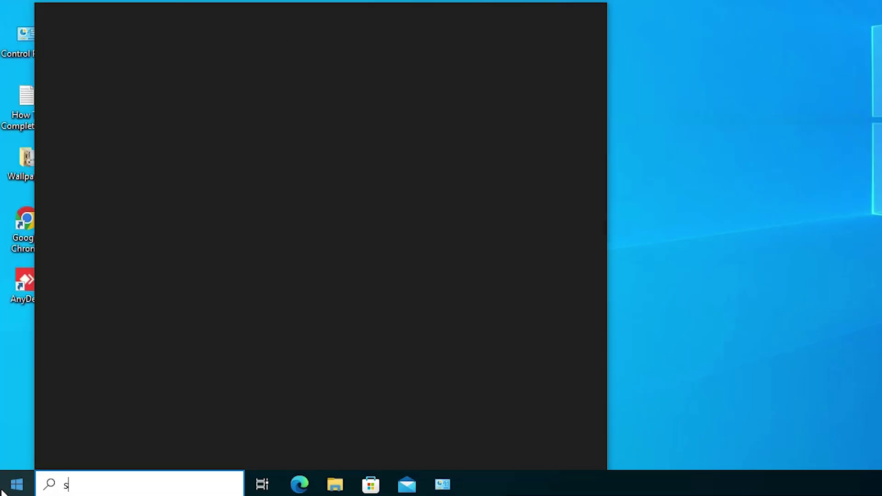
click(104, 75)
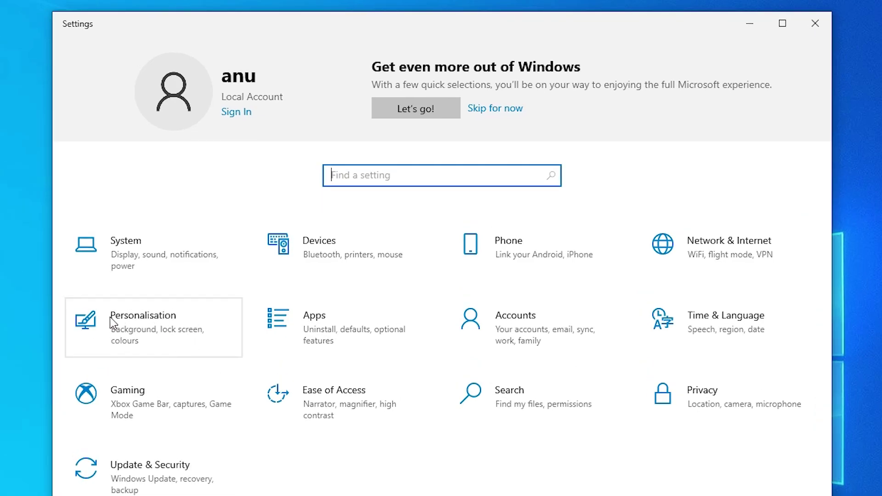
click(158, 334)
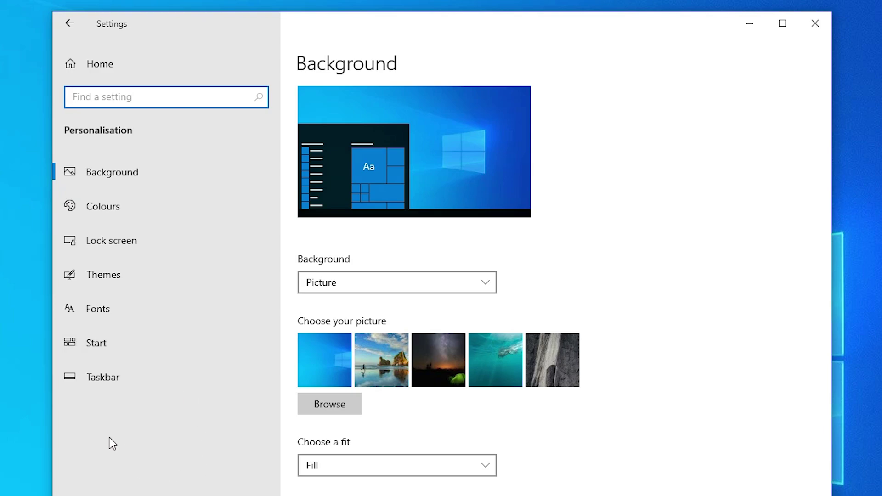
click(134, 365)
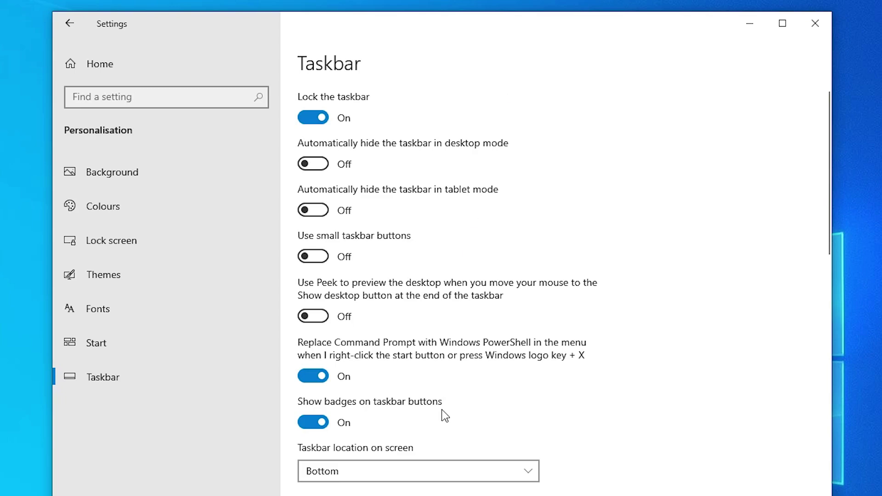
scroll(460, 432, down, 6)
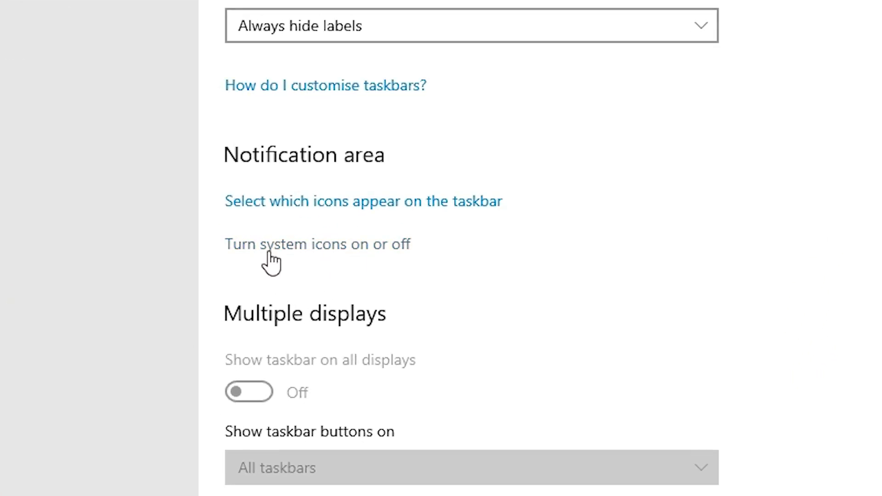
click(340, 253)
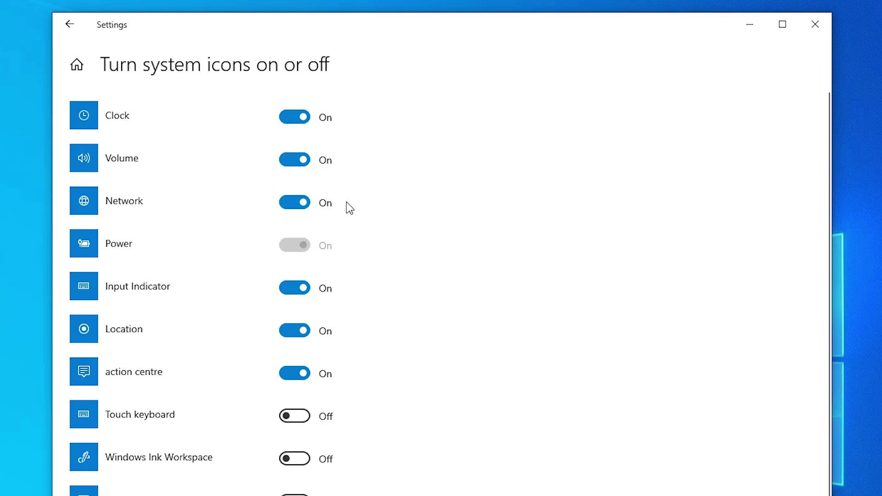
click(65, 25)
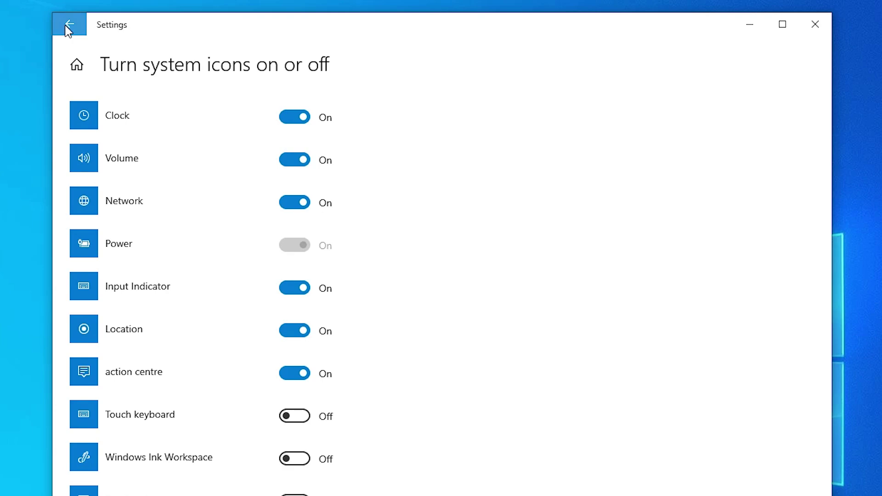
scroll(396, 357, down, 10)
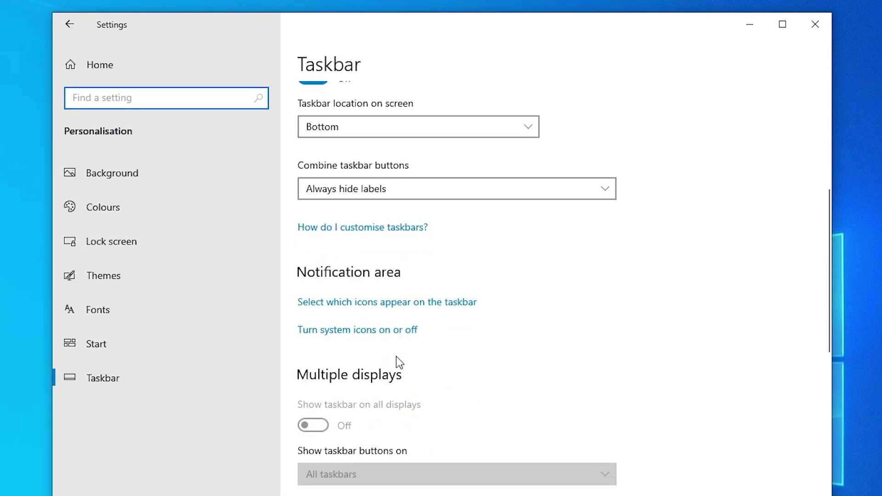
scroll(396, 358, up, 4)
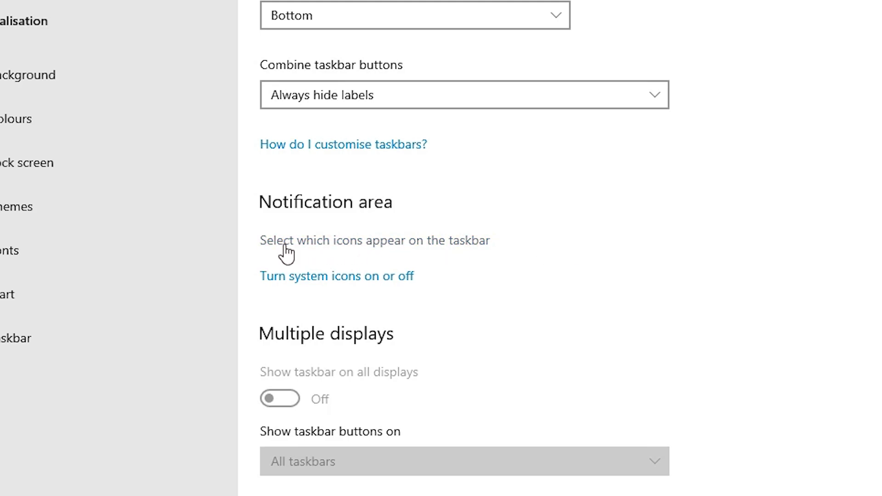
Step: Switch the Network icon On under 'Select which icons appear on the taskbar', then close Settings
click(445, 242)
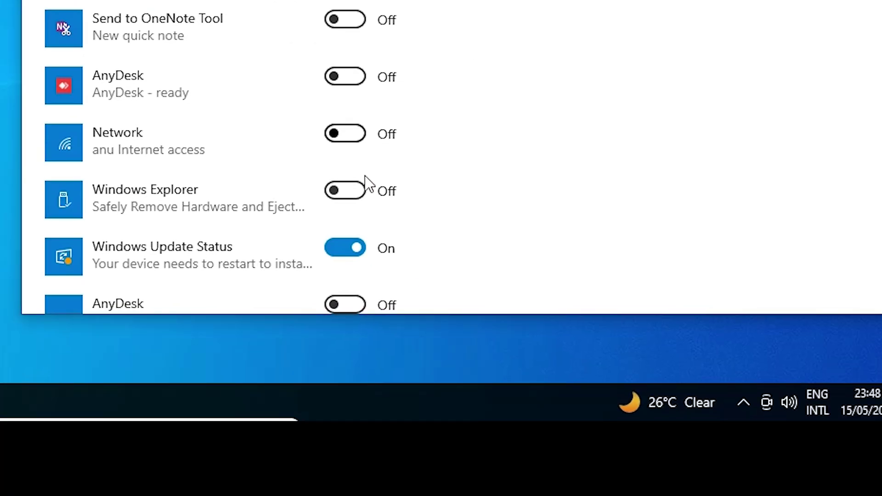
click(345, 134)
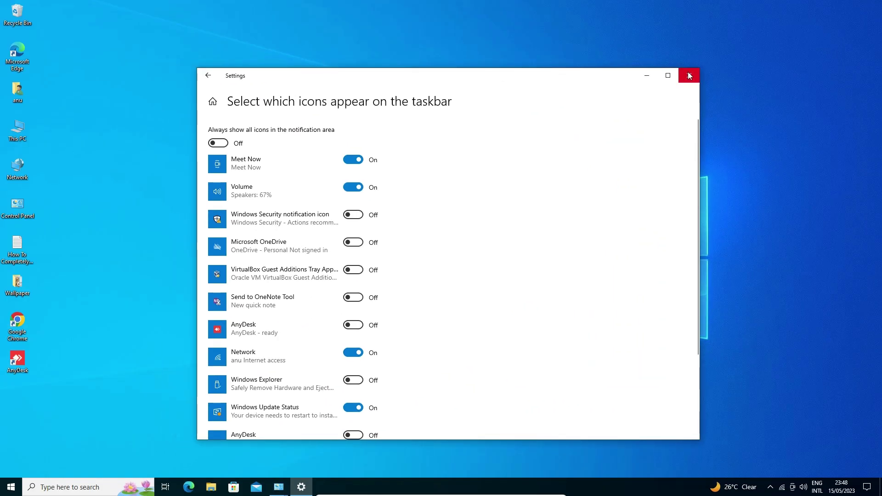
click(688, 73)
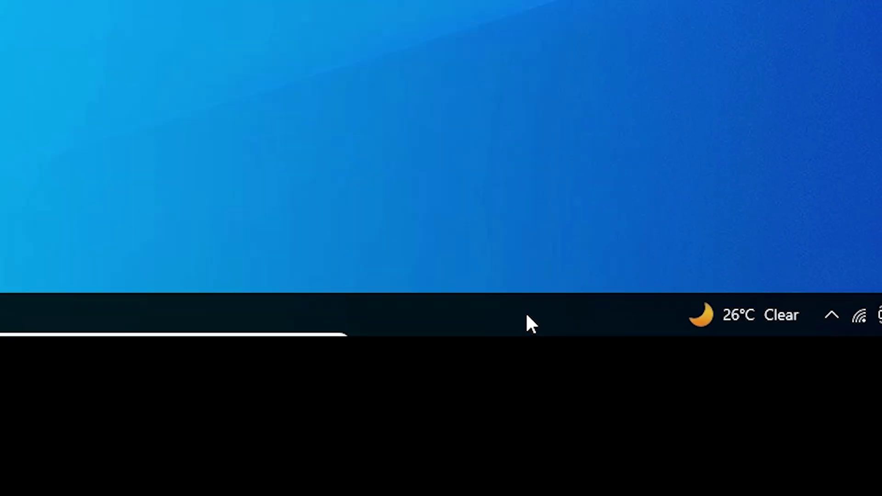
Step: Restart the Windows Explorer process in Task Manager, opened from the taskbar's right-click menu
right_click(527, 316)
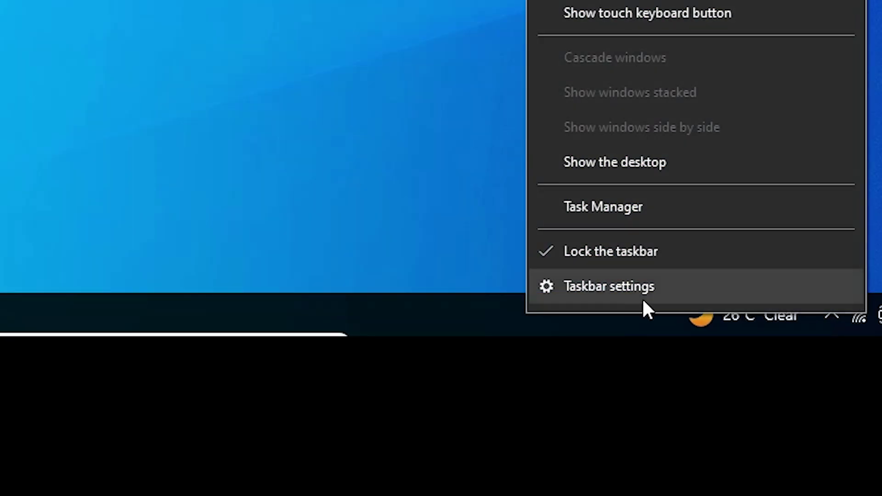
click(651, 202)
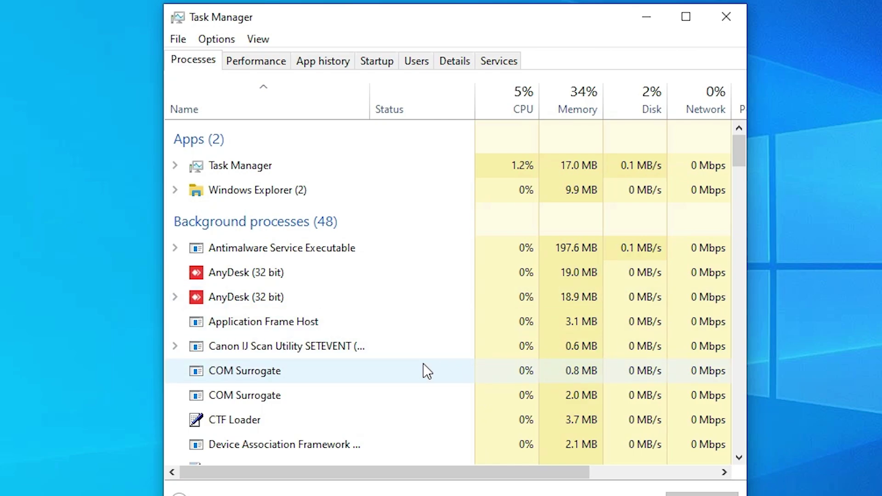
scroll(330, 422, down, 5)
scroll(329, 422, down, 6)
click(330, 423)
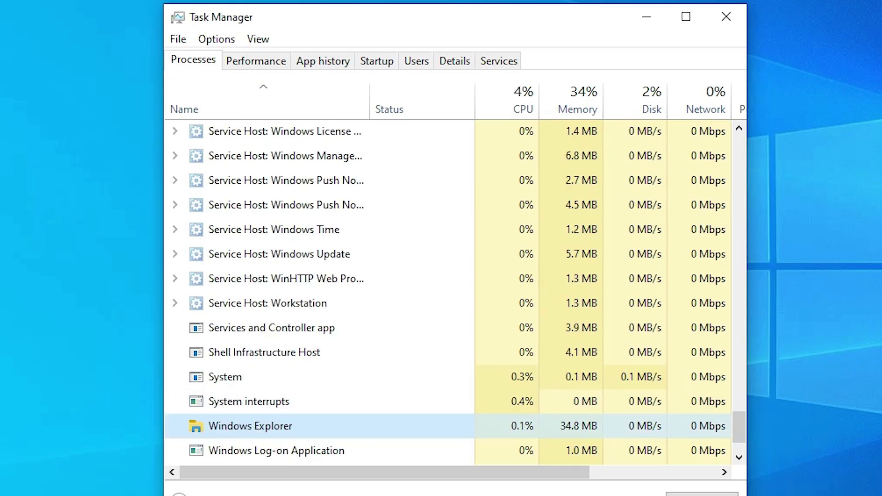
scroll(329, 422, down, 1)
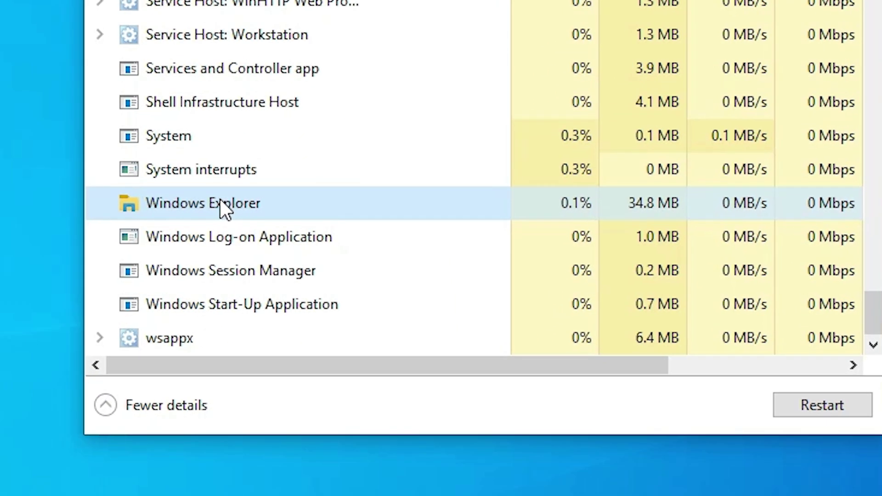
right_click(228, 201)
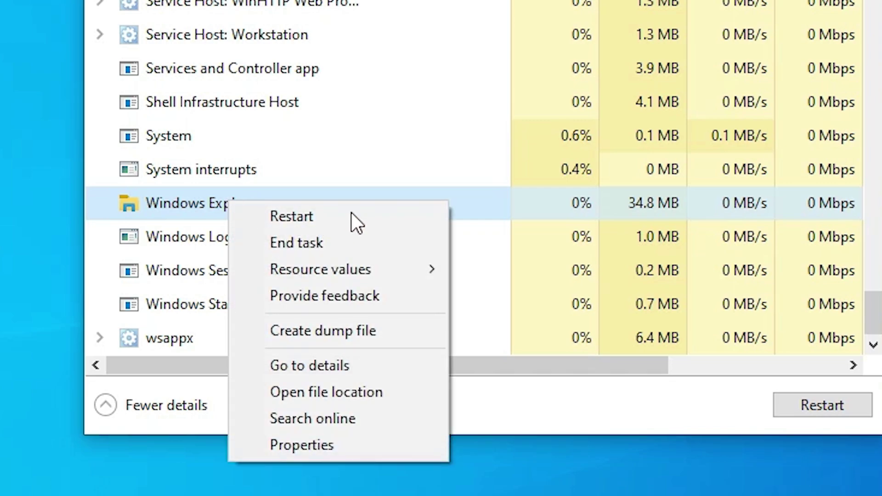
click(845, 426)
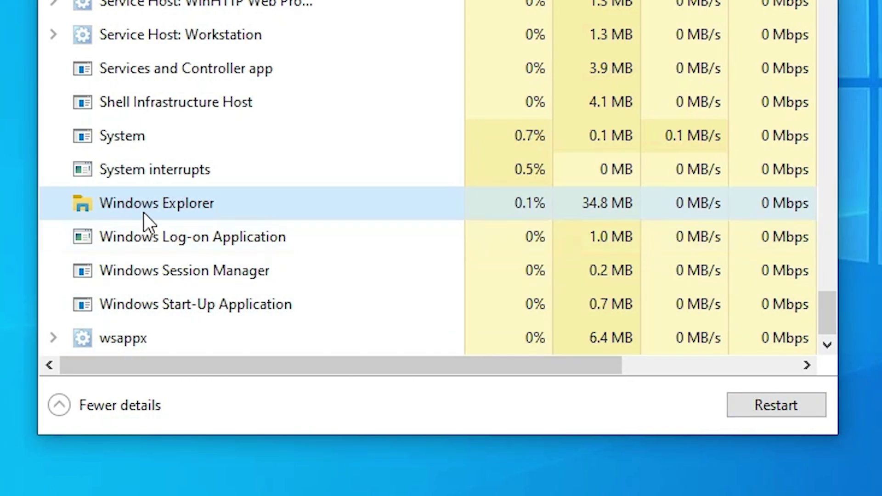
click(774, 407)
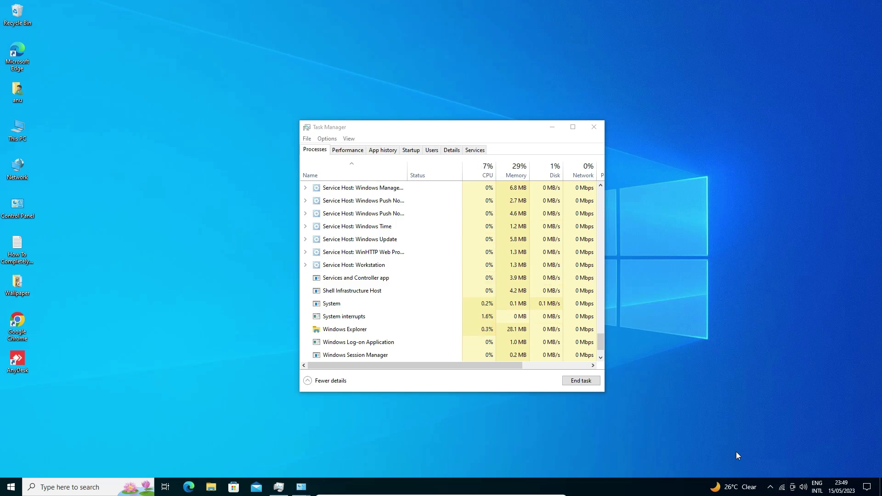
Step: Close Task Manager and open the Run dialog with gpedit.msc entered as the command
click(593, 127)
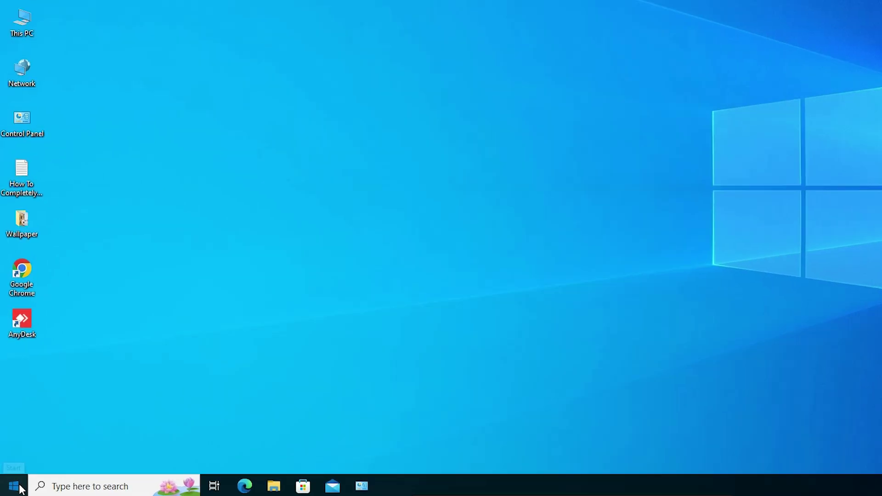
click(12, 488)
text(run)
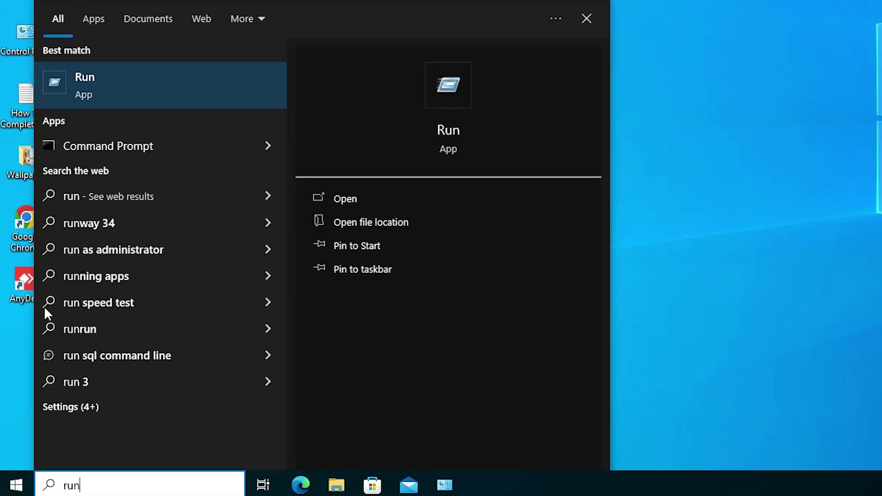
click(65, 100)
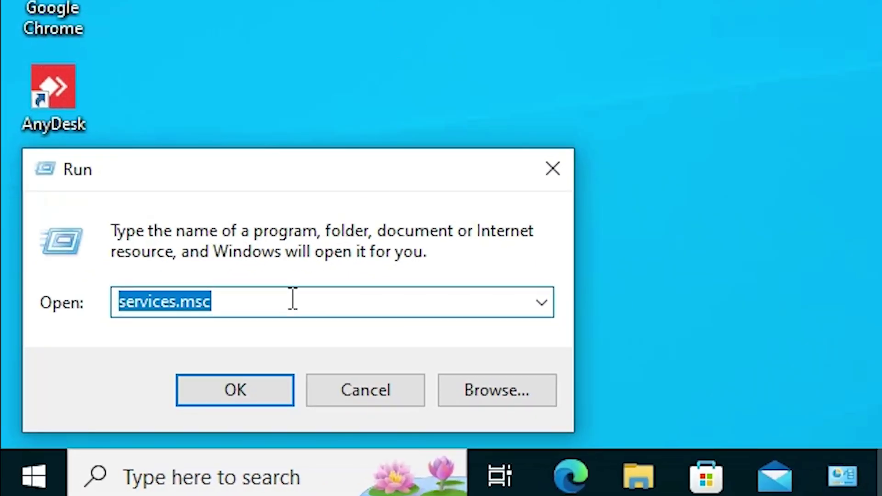
text(gpedit.msc)
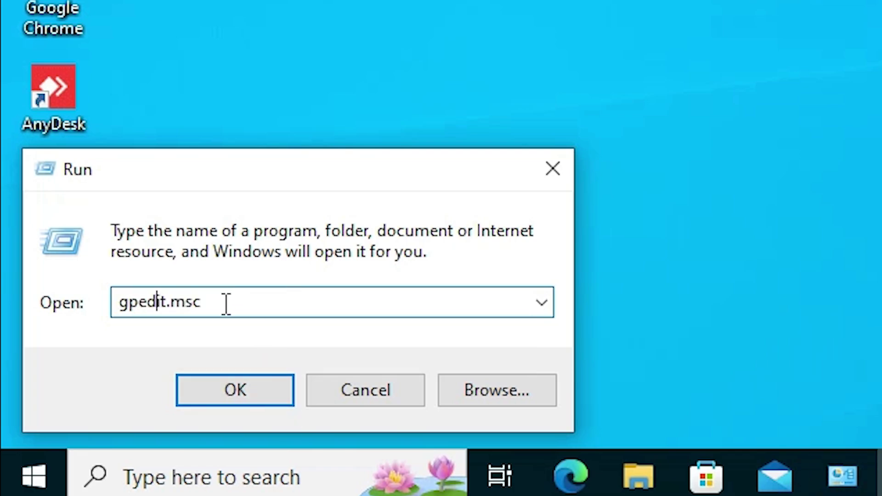
drag(226, 303, 111, 323)
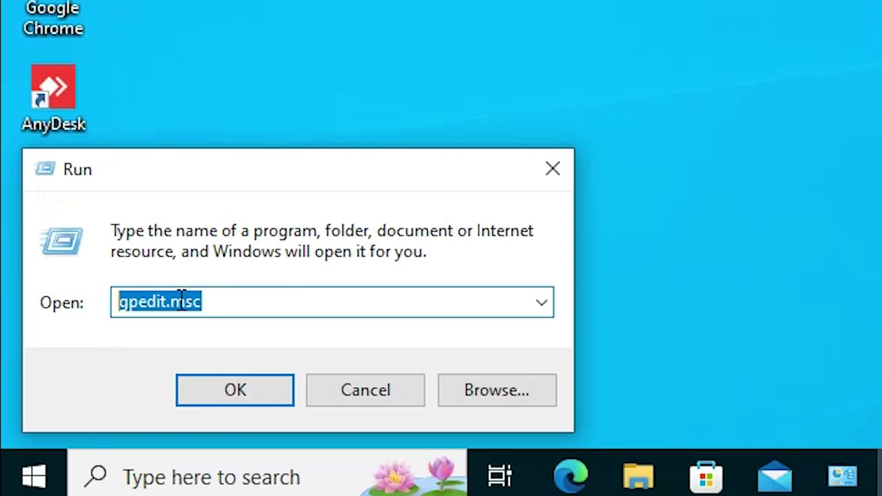
Step: Launch gpedit.msc, reposition the Local Group Policy Editor window and widen its tree pane
click(234, 390)
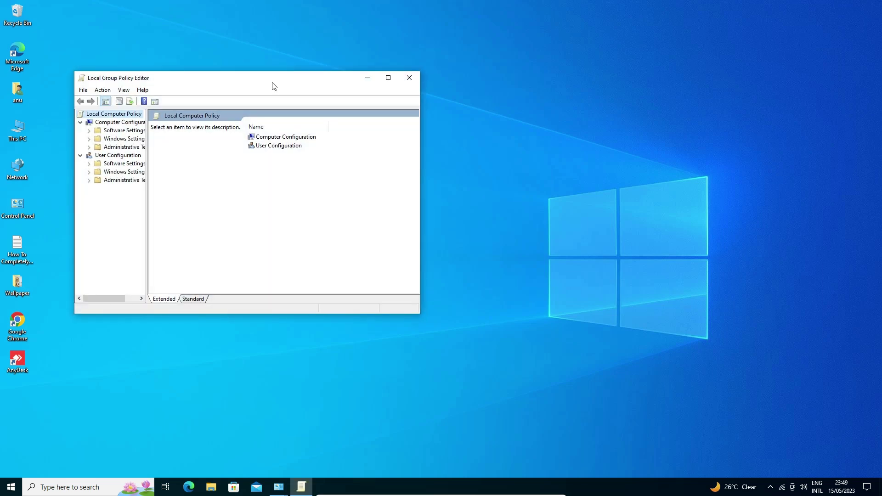
drag(220, 85, 401, 136)
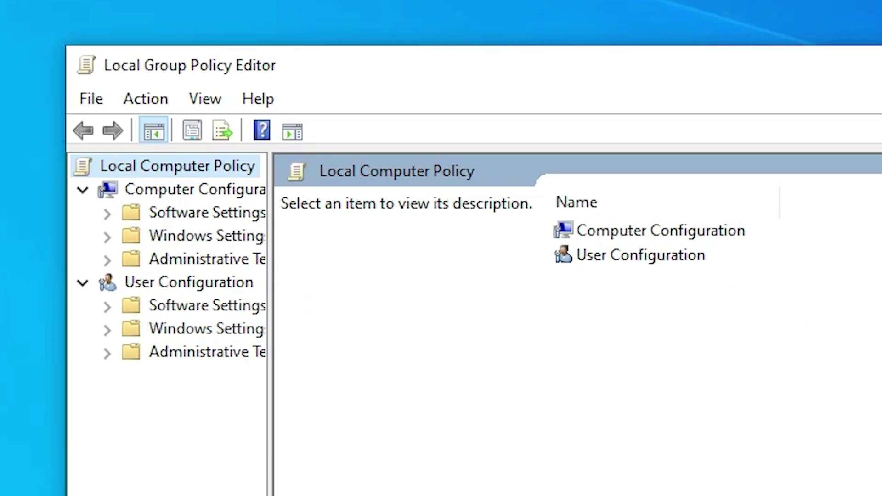
drag(270, 322, 363, 321)
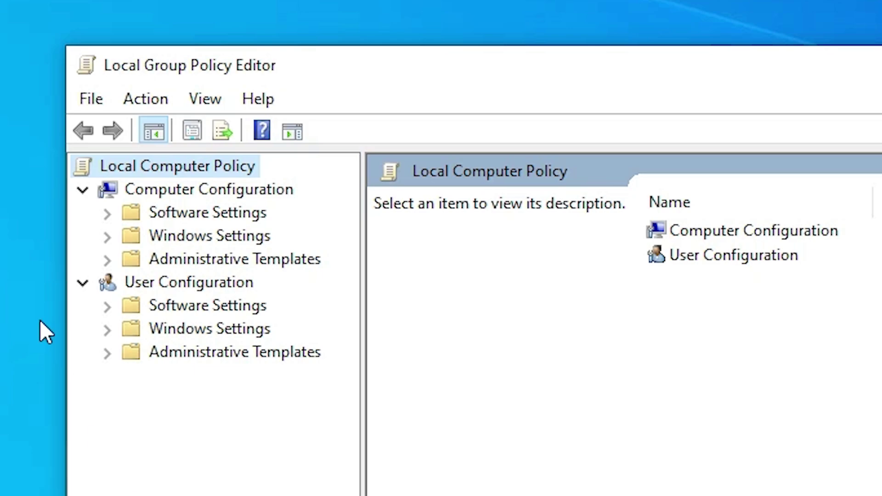
Step: Expand User Configuration > Administrative Templates > Start Menu and Taskbar and step toward the Network policy
click(189, 289)
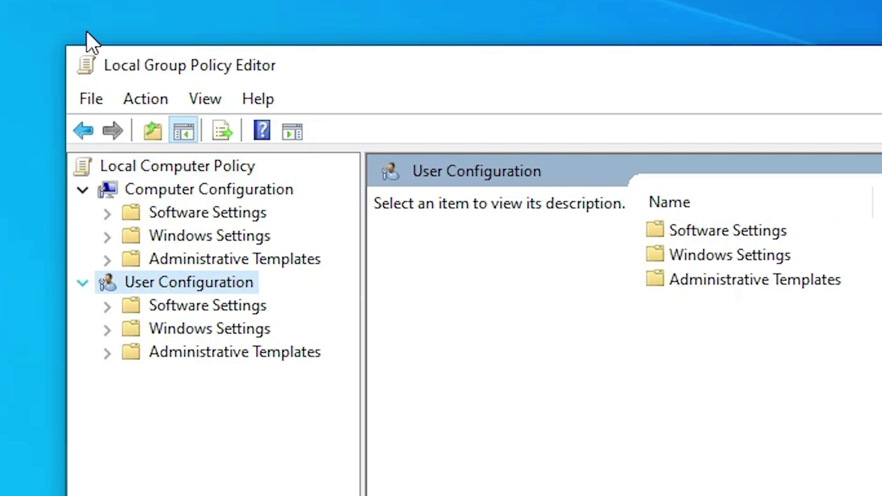
double_click(290, 358)
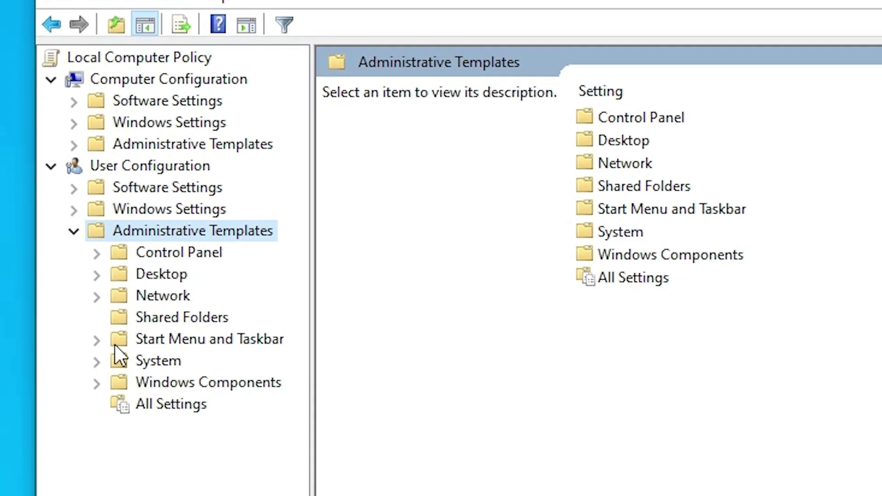
click(96, 342)
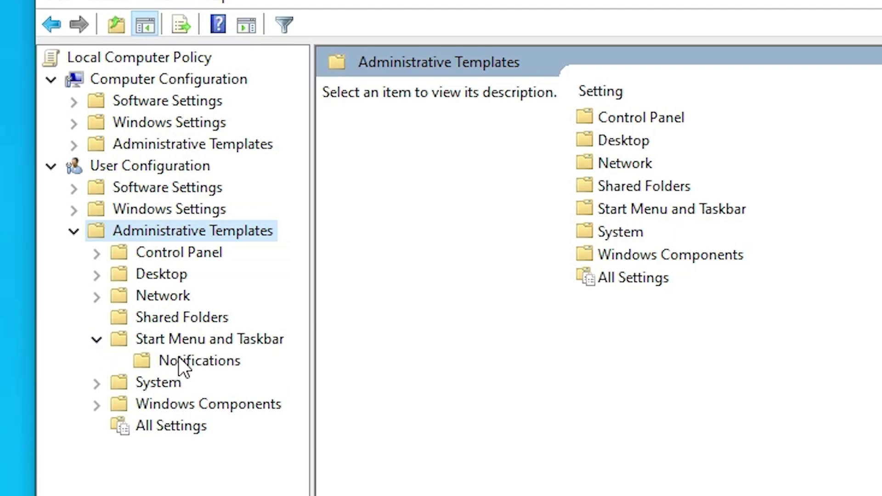
click(204, 345)
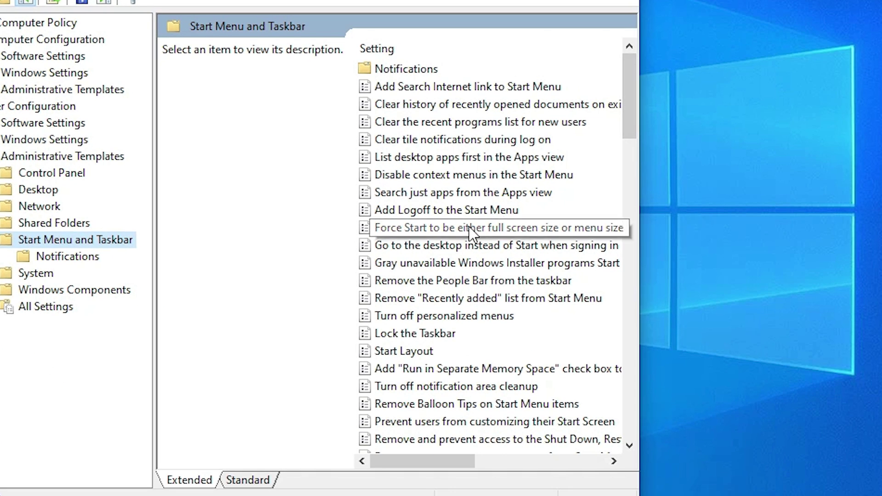
click(452, 228)
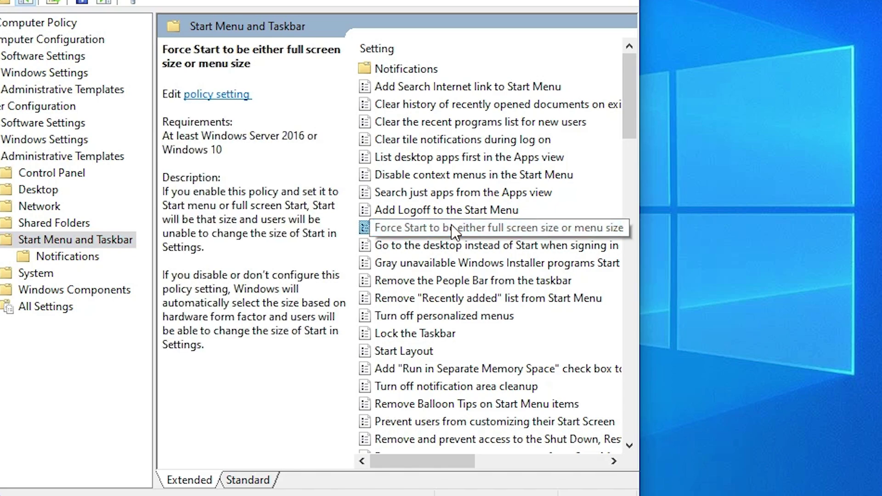
key(Down)
key(Down)
key(Down)
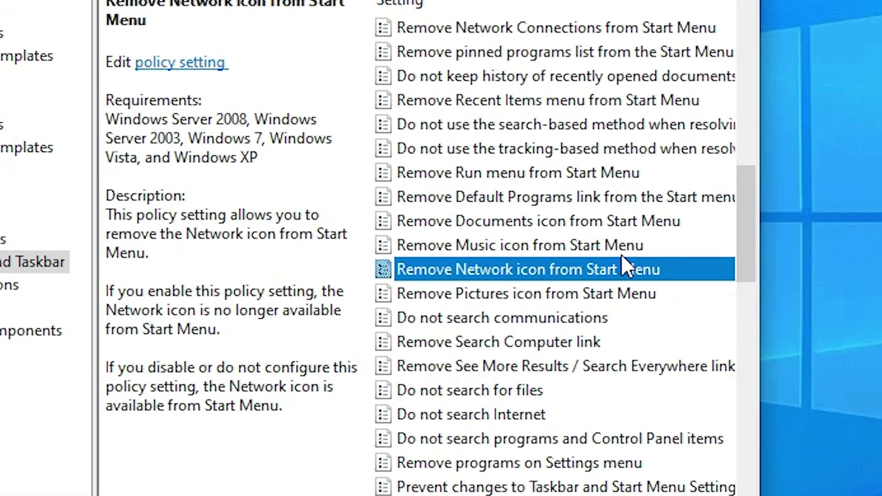
Step: Set 'Remove Network icon from Start Menu' to Disabled, apply it and confirm with OK
right_click(501, 273)
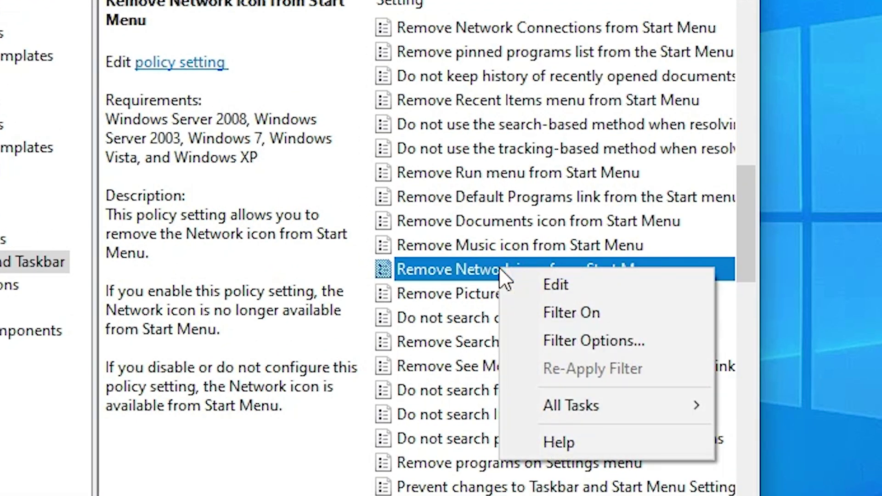
click(579, 283)
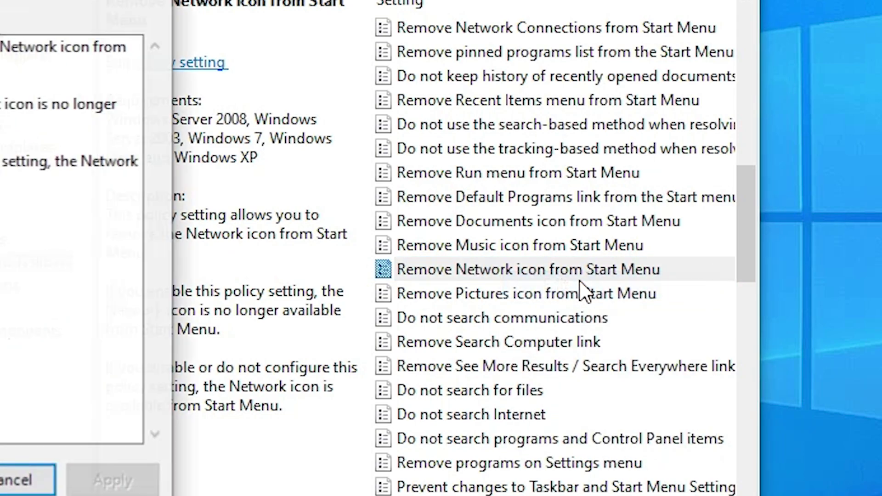
drag(294, 44, 735, 130)
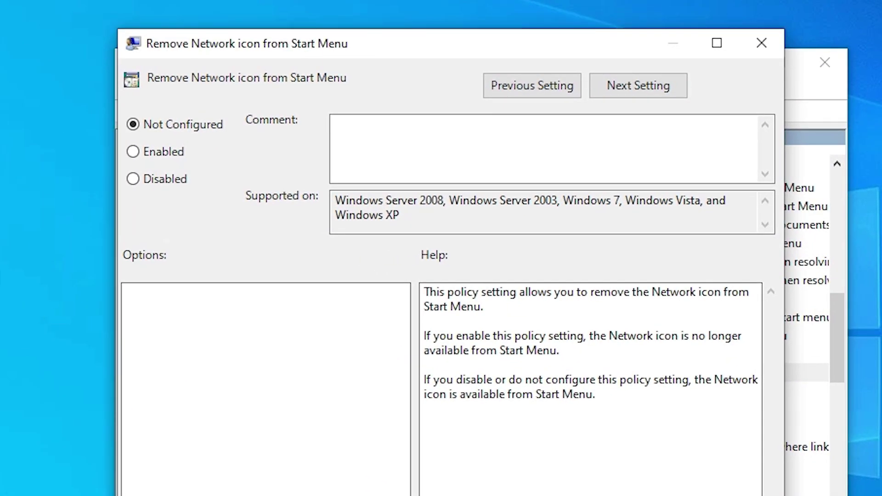
click(158, 184)
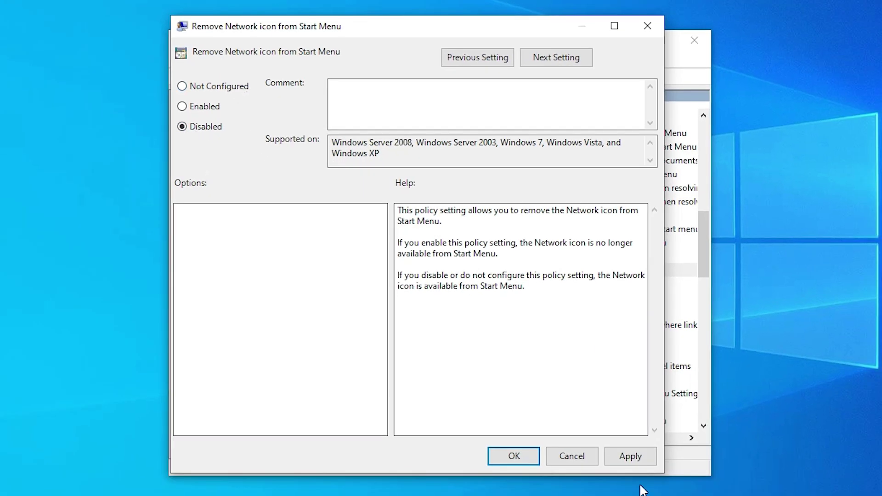
click(629, 459)
click(493, 454)
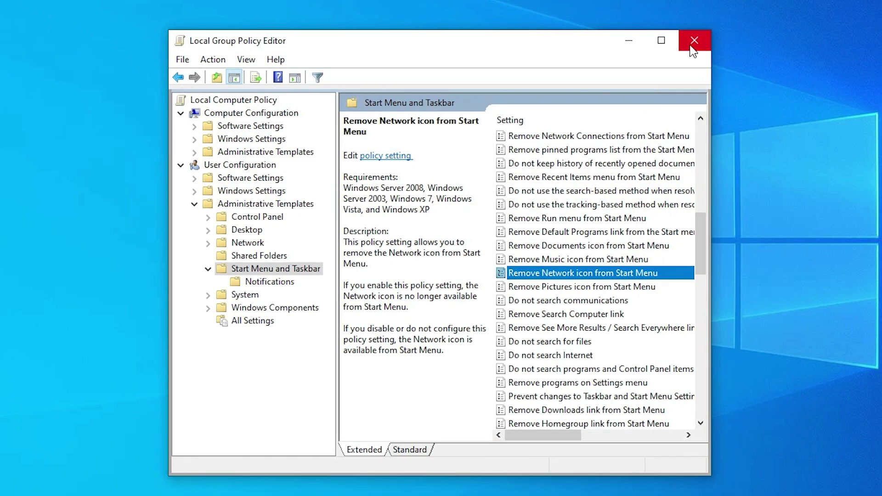
Step: Close the Local Group Policy Editor window
click(694, 43)
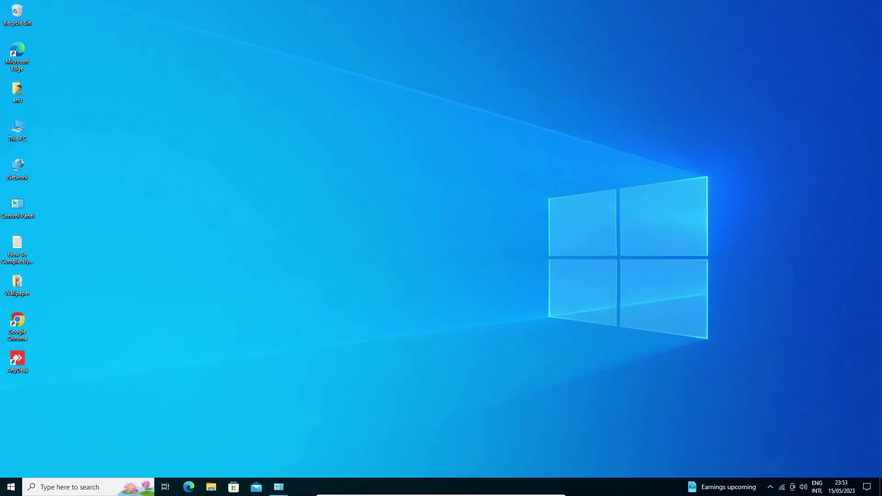